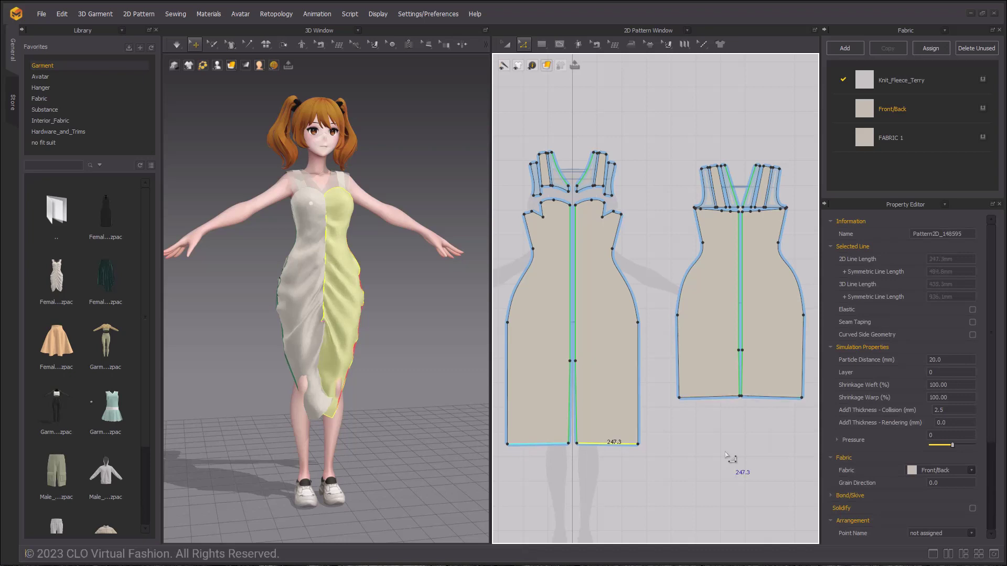
# Raise the dress's front hem line slightly, then select the left and right front halves.
pyautogui.moveTo(730, 458)
pyautogui.mouseDown()
pyautogui.moveTo(686, 410)
pyautogui.moveTo(711, 431)
pyautogui.mouseUp()
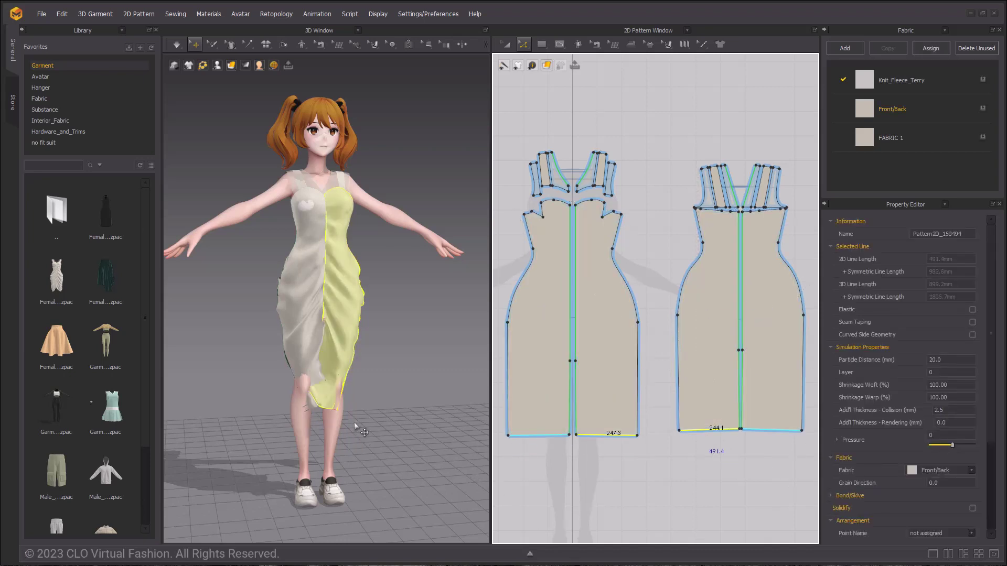
pyautogui.click(279, 352)
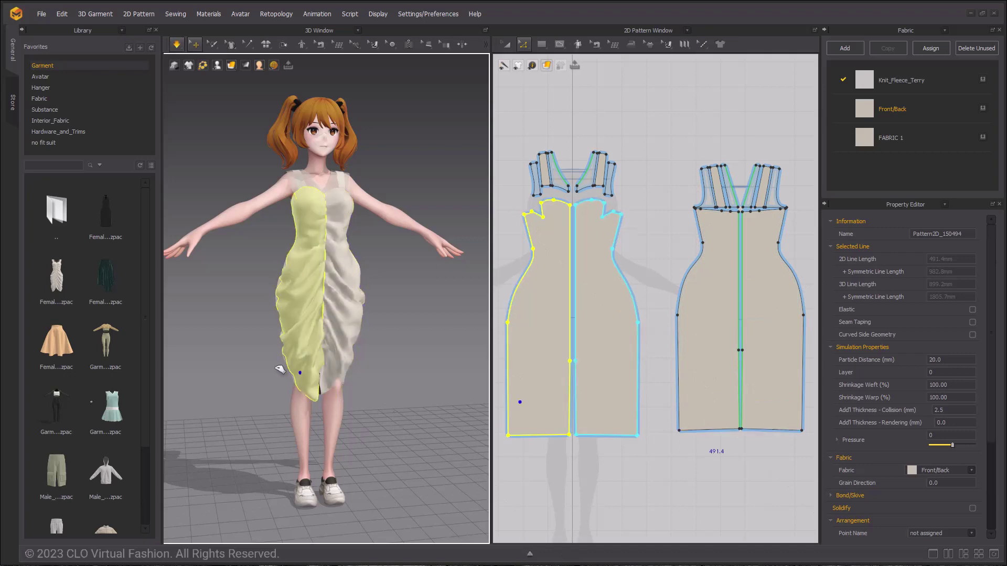
pyautogui.click(367, 362)
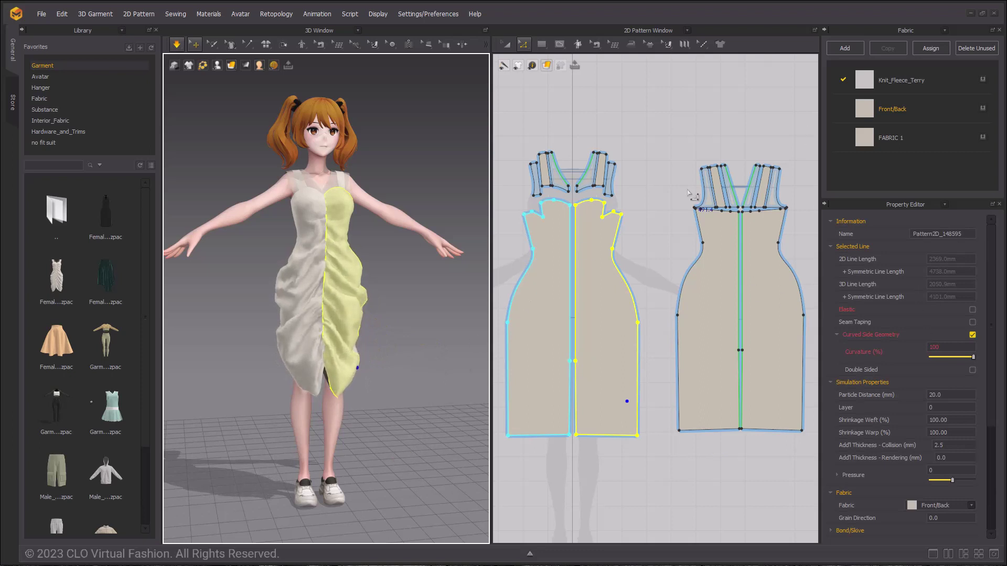
# Clear the selection and select the centre seam joining the two skirt halves.
pyautogui.click(549, 472)
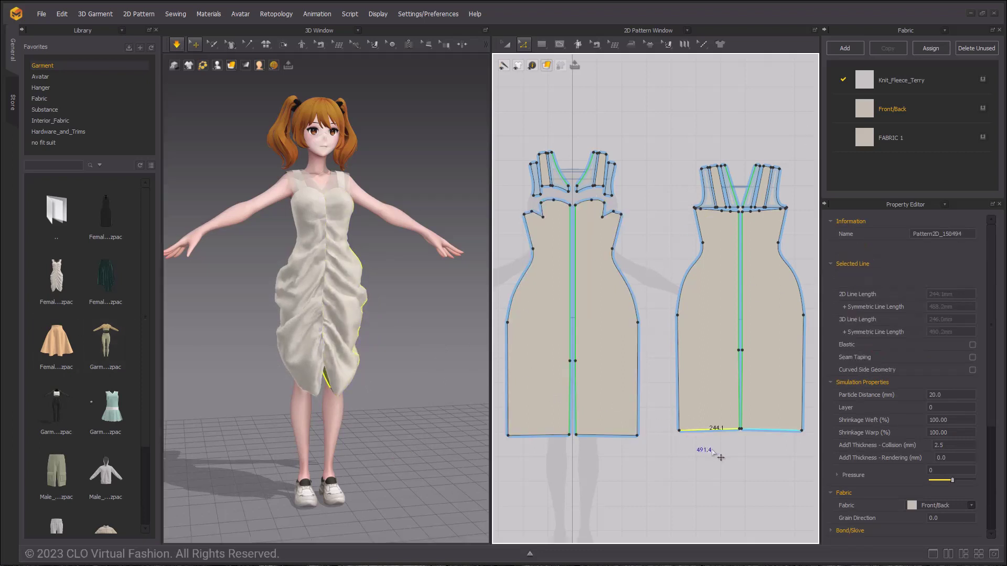
pyautogui.scroll(5, 703, 449)
pyautogui.scroll(-3, 784, 444)
pyautogui.scroll(3, 690, 425)
pyautogui.click(690, 441)
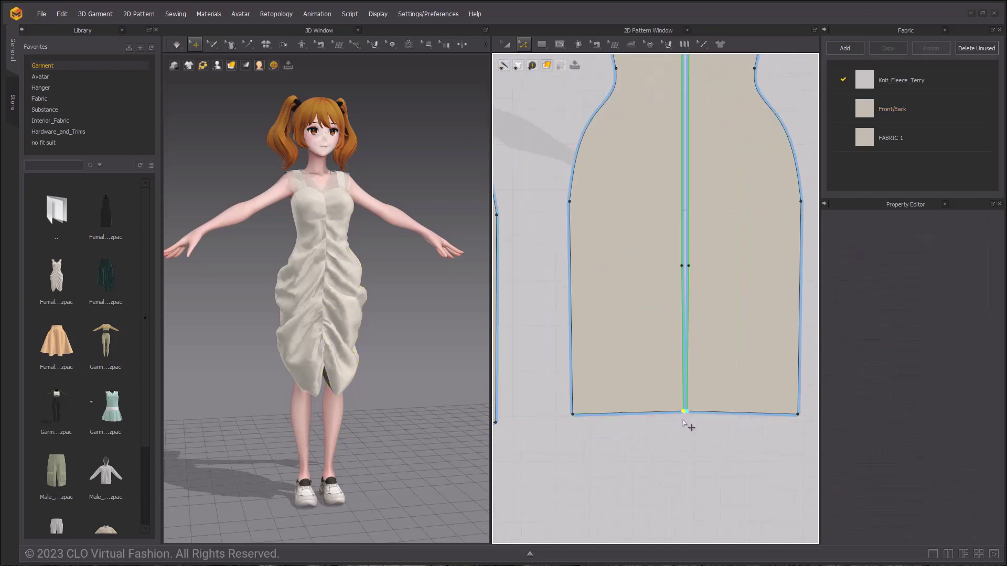
pyautogui.click(687, 415)
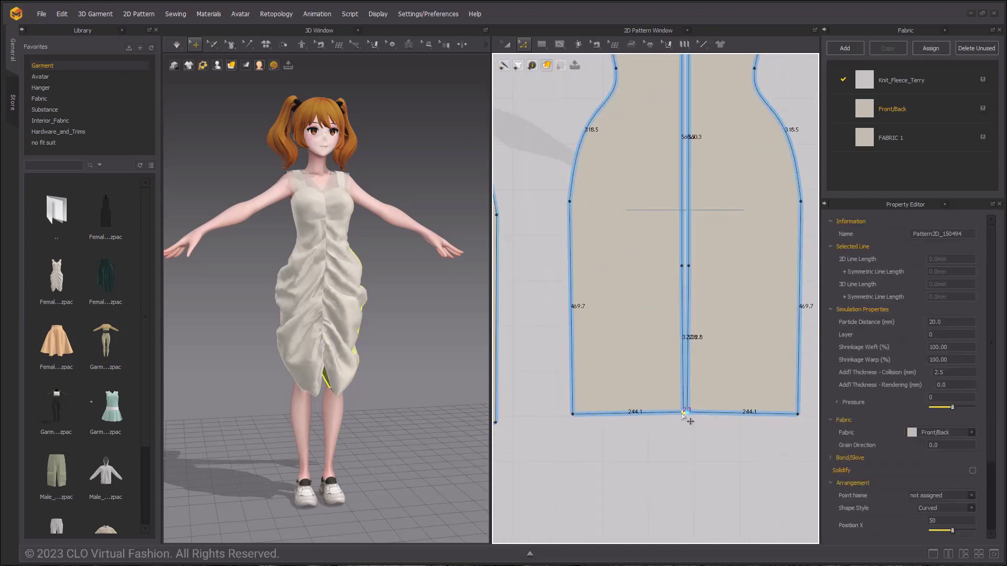
pyautogui.click(686, 414)
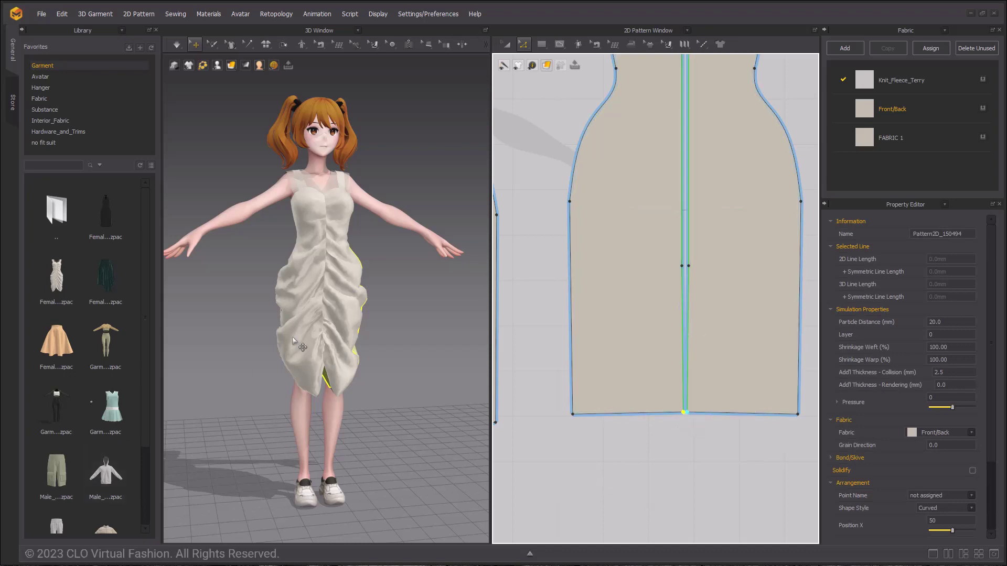
pyautogui.scroll(-3, 409, 292)
pyautogui.scroll(-2, 653, 236)
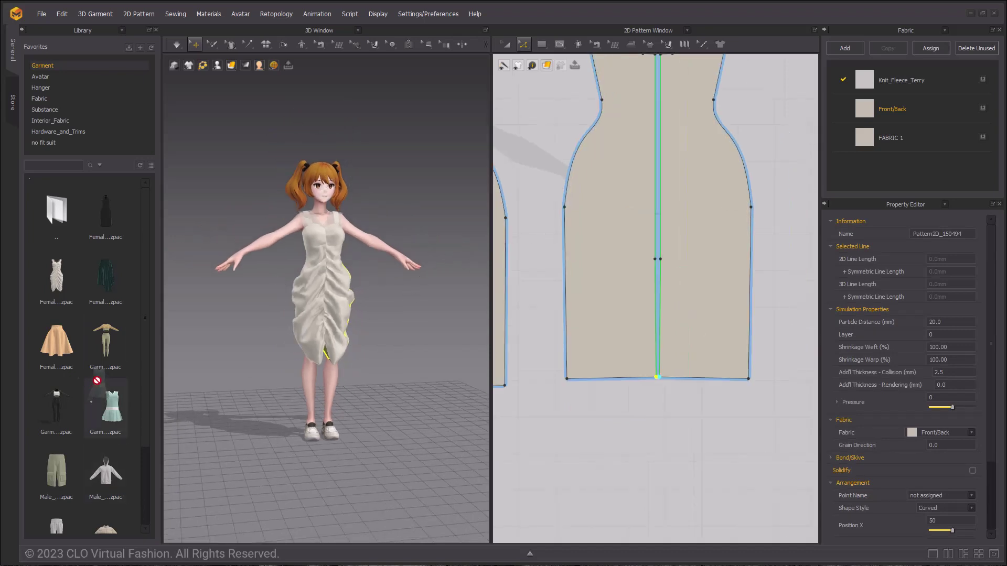
pyautogui.scroll(-3, 109, 393)
pyautogui.moveTo(339, 291); pyautogui.dragTo(293, 237, button='right')
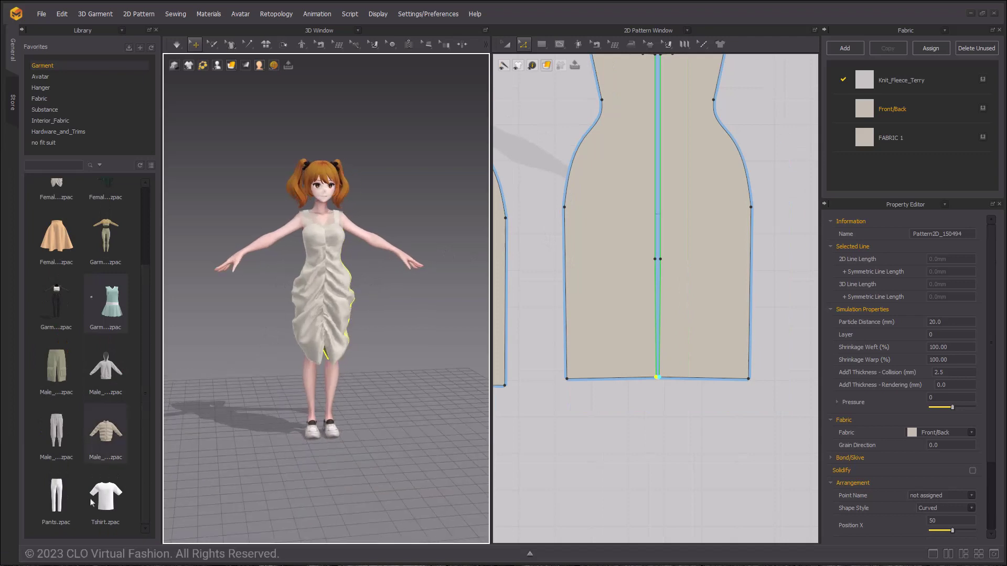
pyautogui.scroll(-1, 107, 370)
pyautogui.scroll(1, 106, 385)
# Add the hoodie from the Library and move its patterns above the dress pieces.
pyautogui.rightClick(102, 384)
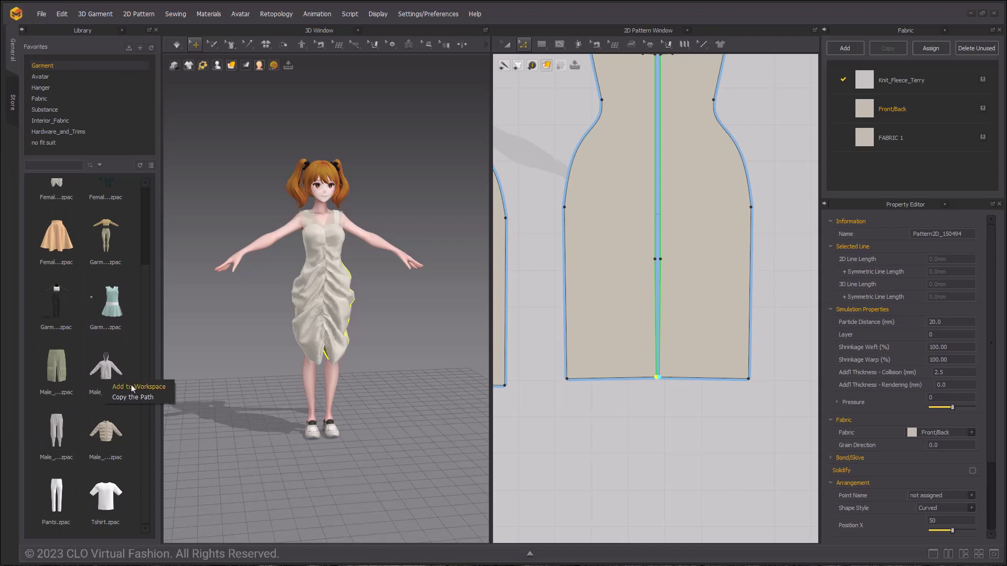
pyautogui.click(138, 386)
pyautogui.click(489, 344)
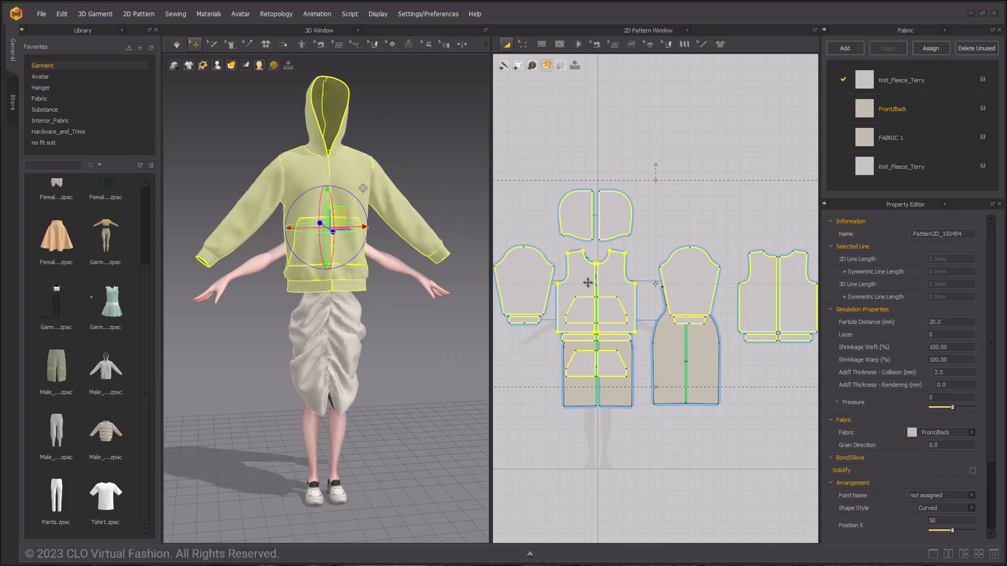
pyautogui.moveTo(591, 285); pyautogui.dragTo(606, 154)
# Set the hoodie's particle distance to 20 mm for auto fitting.
pyautogui.click(578, 44)
pyautogui.click(580, 45)
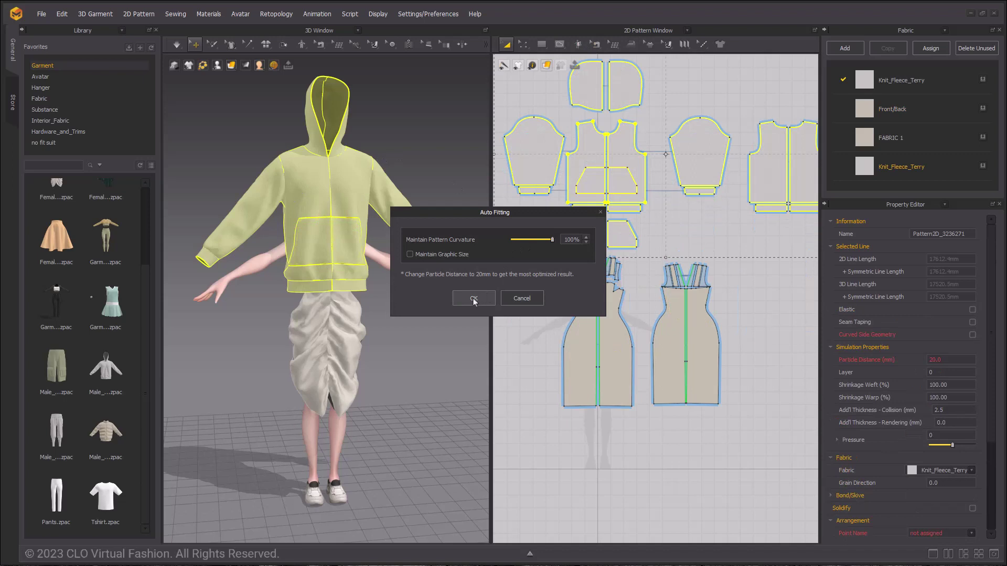
pyautogui.click(522, 299)
pyautogui.doubleClick(936, 359)
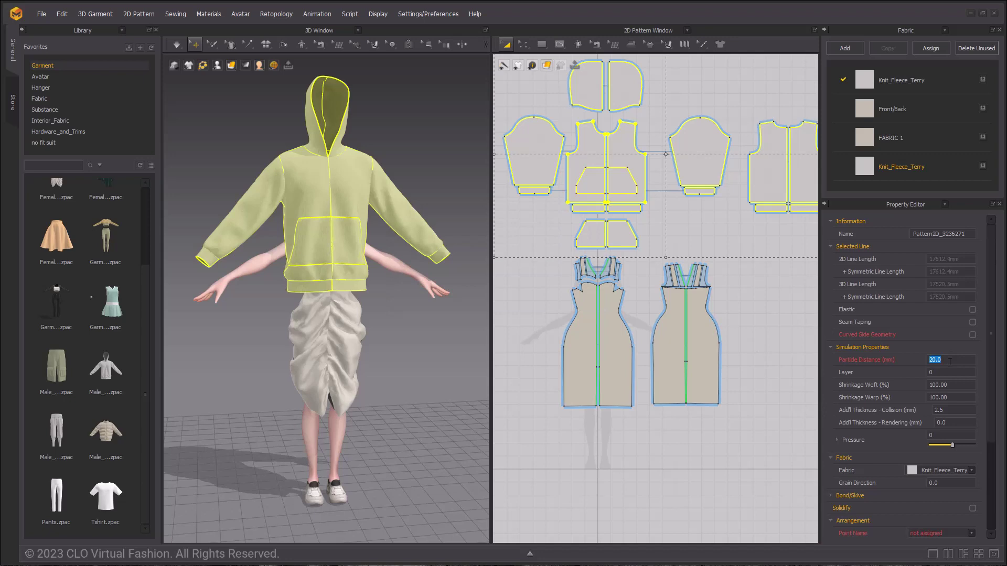
pyautogui.press('Return')
pyautogui.click(560, 44)
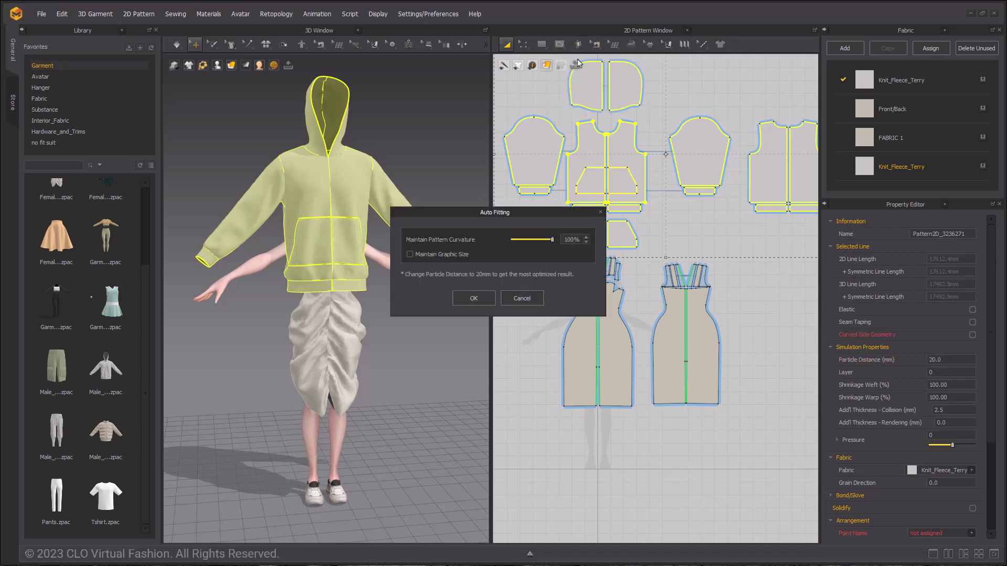
pyautogui.press('Return')
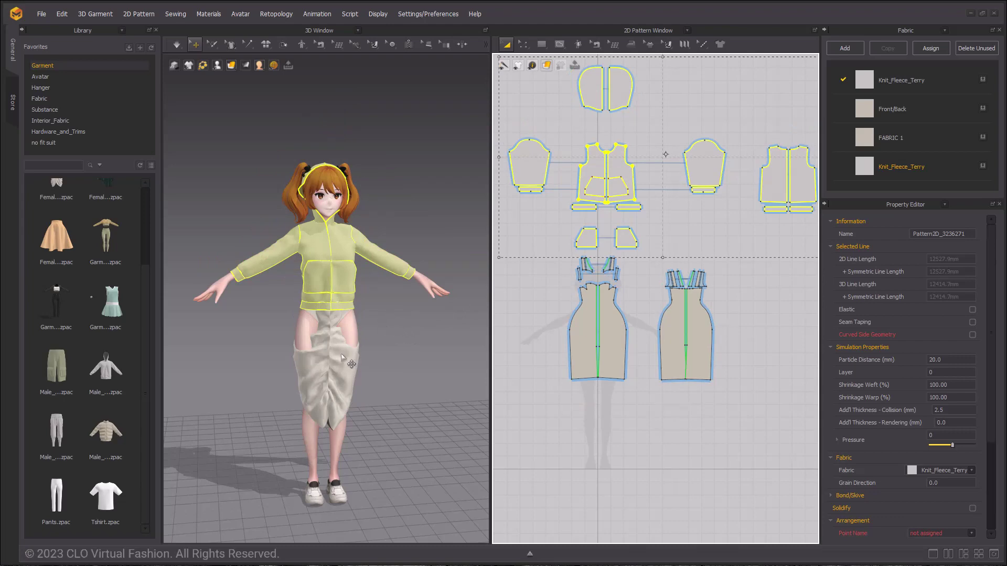
# Hide the jacket and view the badly fitted lower garment from behind.
pyautogui.moveTo(397, 325)
pyautogui.mouseDown(button='right')
pyautogui.moveTo(503, 344)
pyautogui.moveTo(472, 338)
pyautogui.mouseUp(button='right')
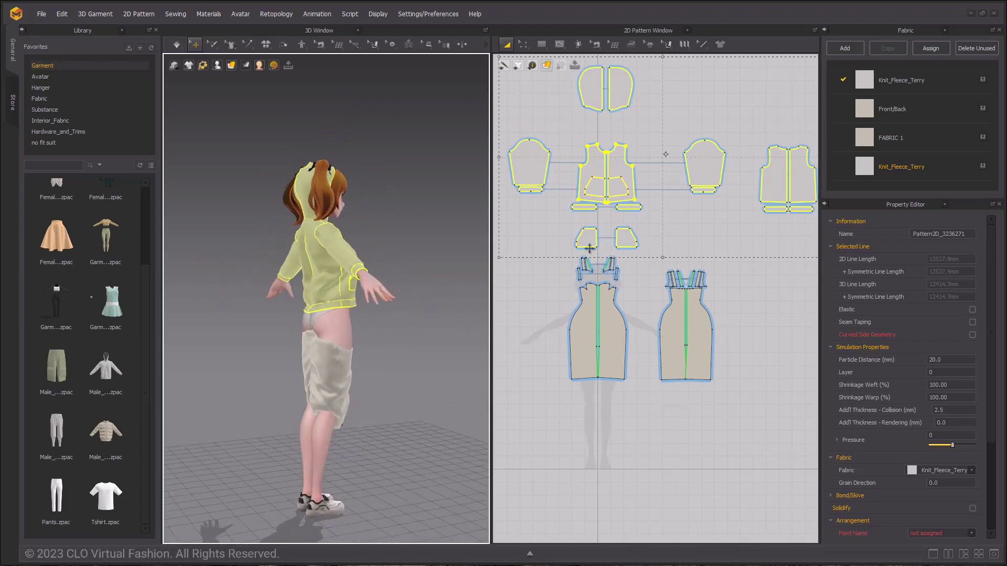
pyautogui.hotkey('shift', 'q')
pyautogui.press('2')
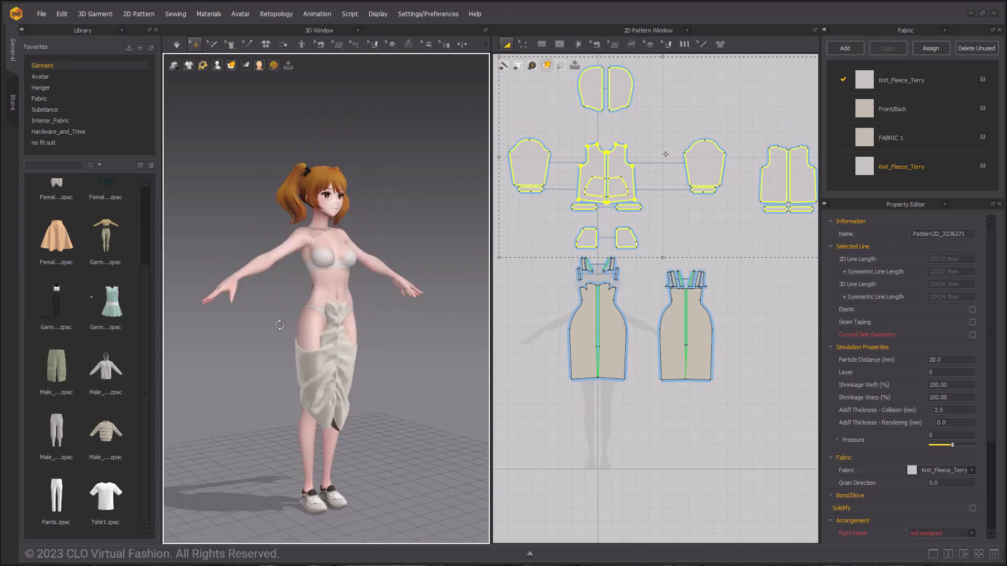
pyautogui.moveTo(333, 305); pyautogui.dragTo(472, 327, button='right')
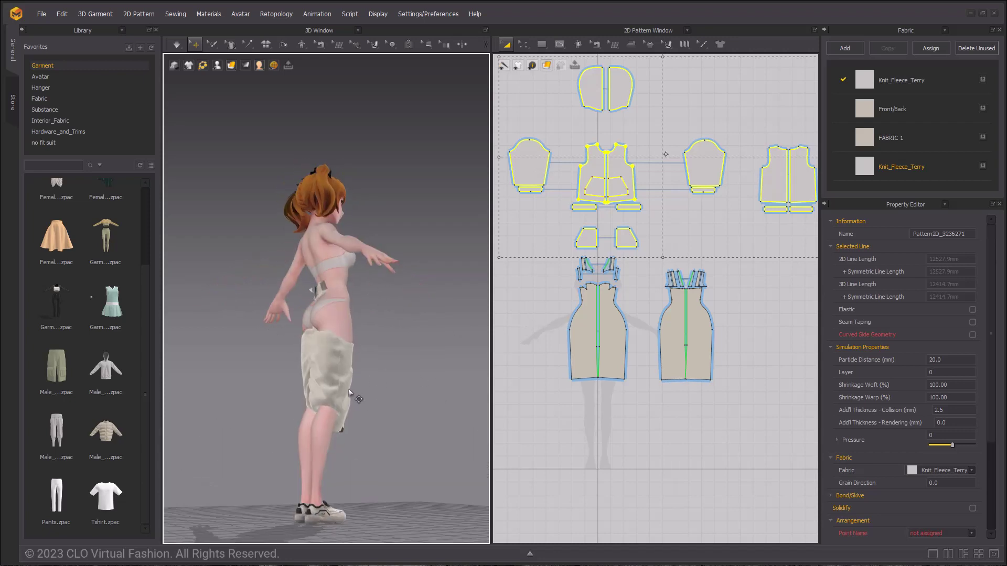
pyautogui.scroll(5, 665, 352)
pyautogui.scroll(5, 665, 352)
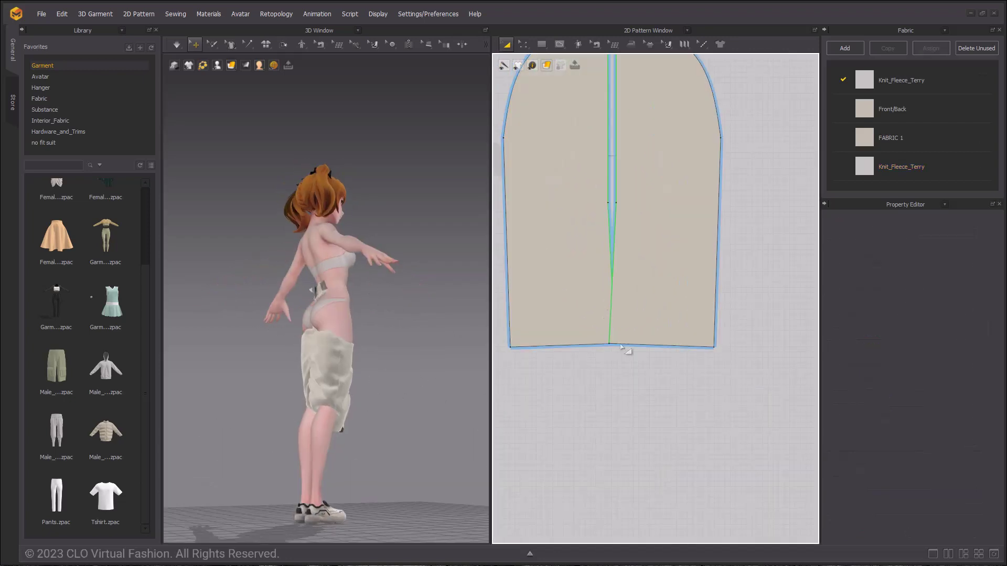
# Separate the back skirt piece from the overlapping piece and show all pattern pieces.
pyautogui.click(665, 310)
pyautogui.moveTo(665, 309); pyautogui.dragTo(720, 304)
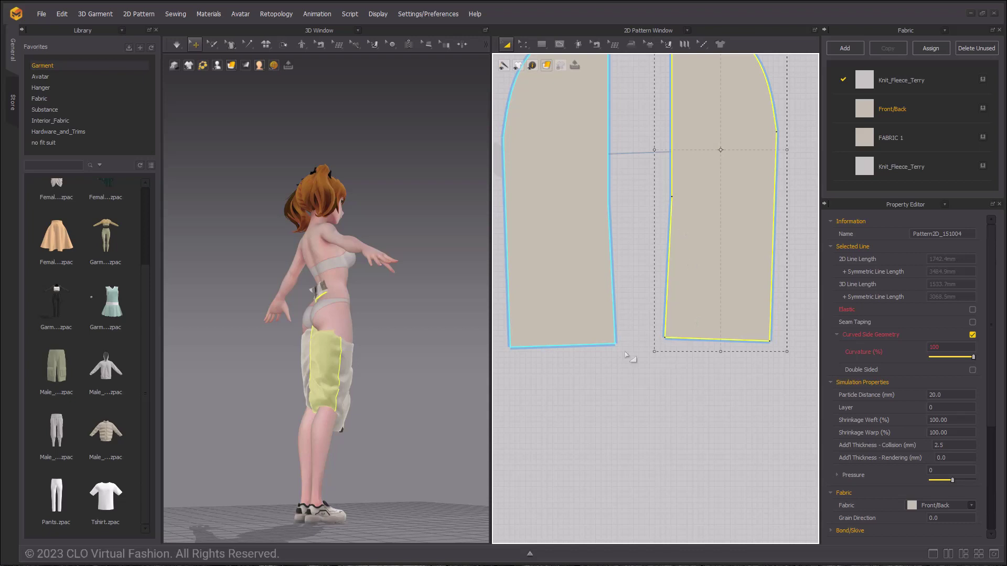
pyautogui.moveTo(394, 370); pyautogui.dragTo(331, 346, button='right')
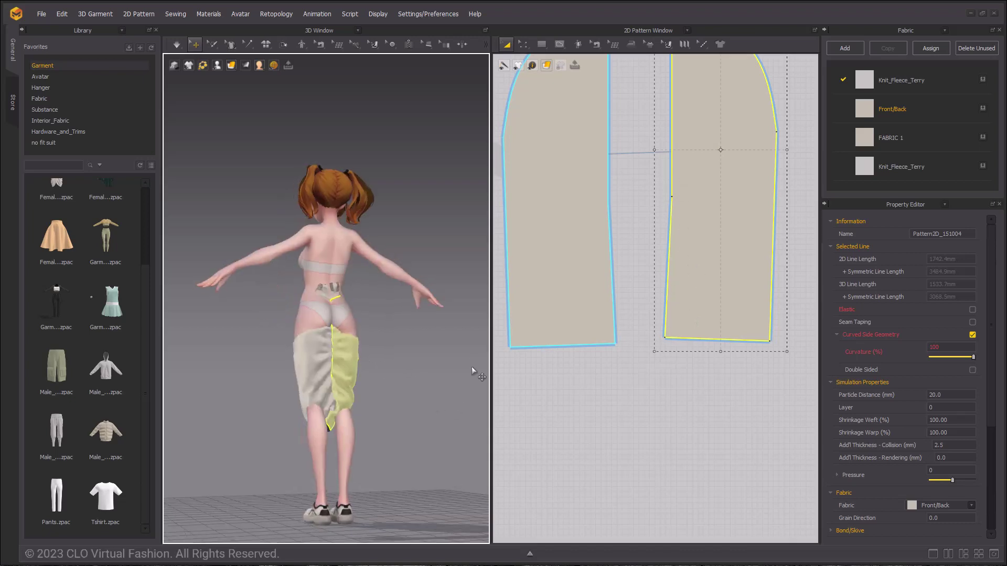
pyautogui.moveTo(397, 331); pyautogui.dragTo(236, 338, button='right')
pyautogui.scroll(-5, 653, 198)
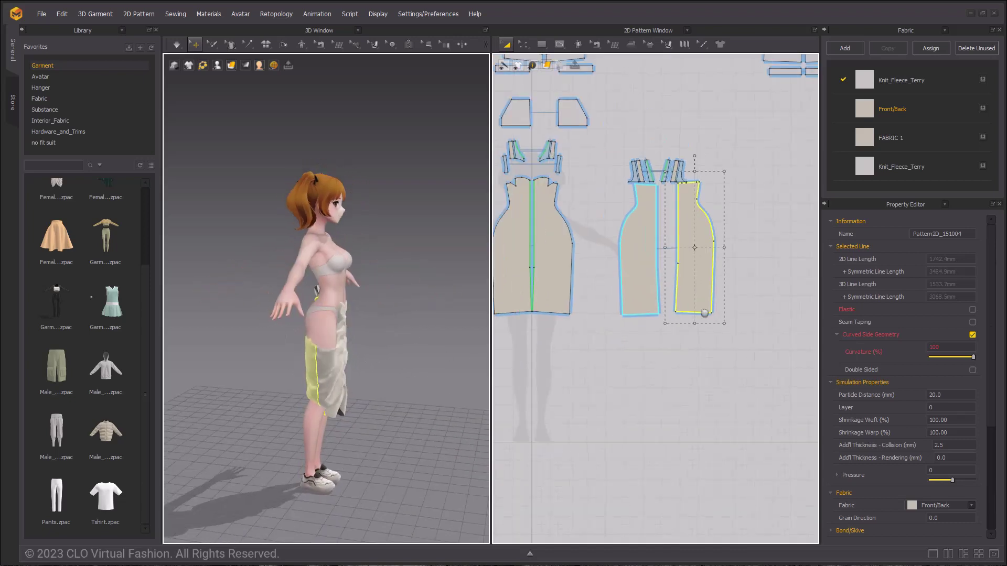
pyautogui.scroll(-3, 596, 142)
pyautogui.scroll(-2, 597, 142)
pyautogui.moveTo(596, 142); pyautogui.dragTo(583, 173)
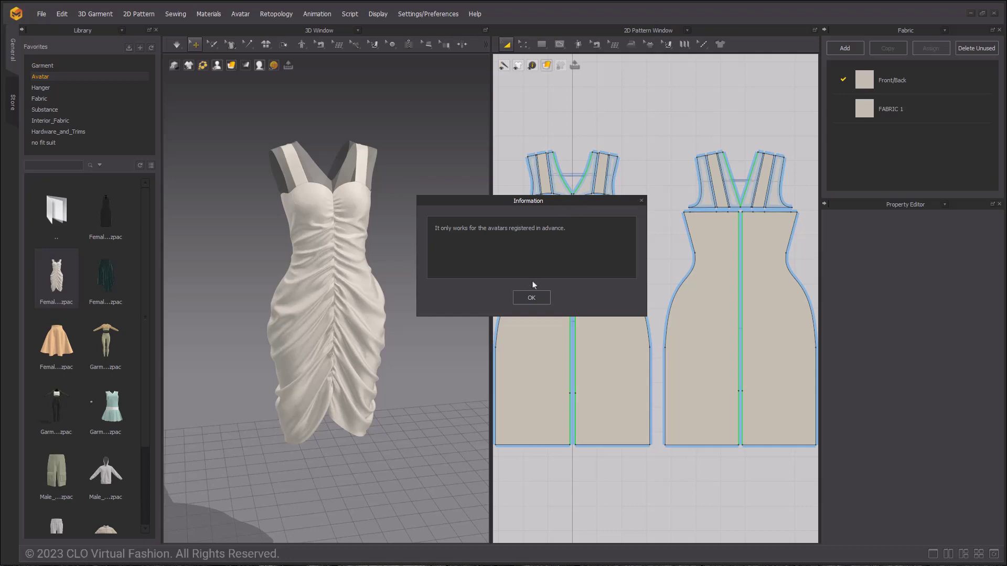
# Dismiss the registered-avatars-only notice and try Show Avatar Fitting Suit.
pyautogui.click(531, 298)
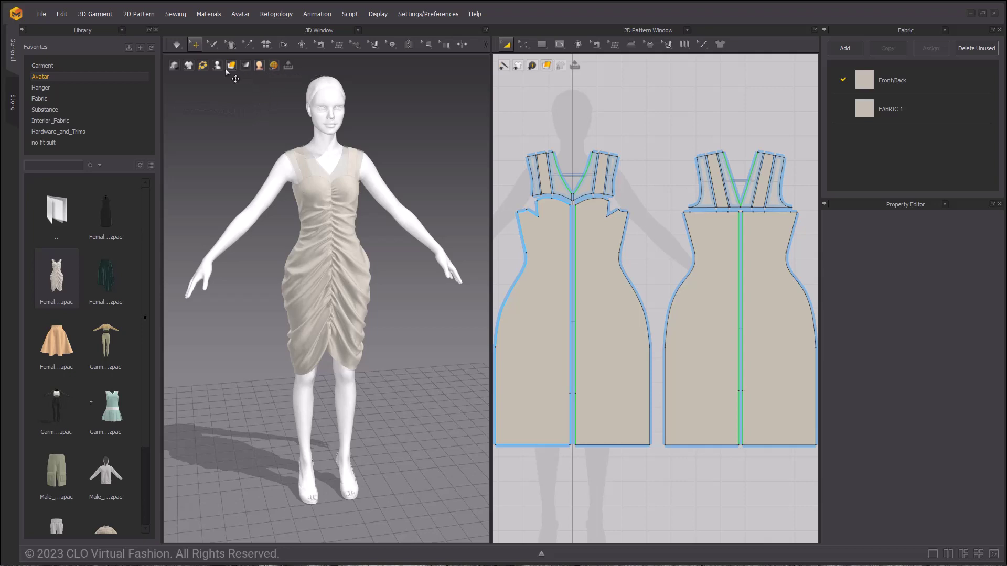
pyautogui.moveTo(217, 66)
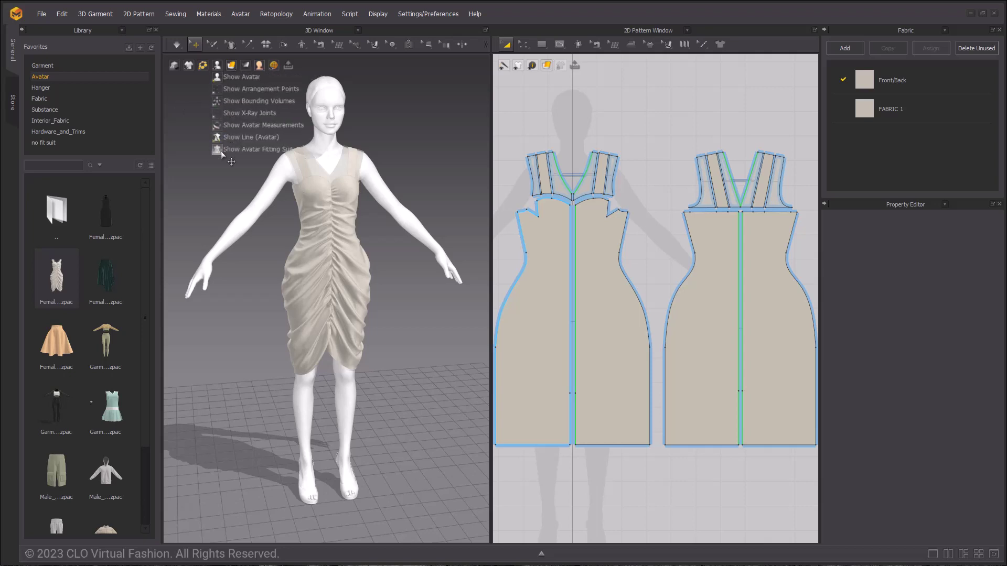
pyautogui.click(220, 153)
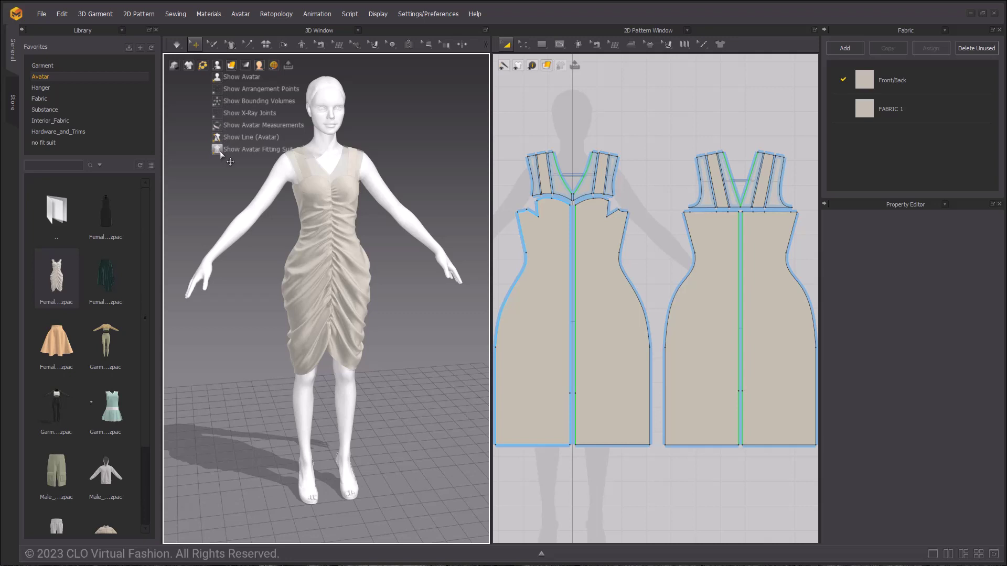
# Choose Create Fitting Suit and continue without saving the dress file.
pyautogui.click(220, 151)
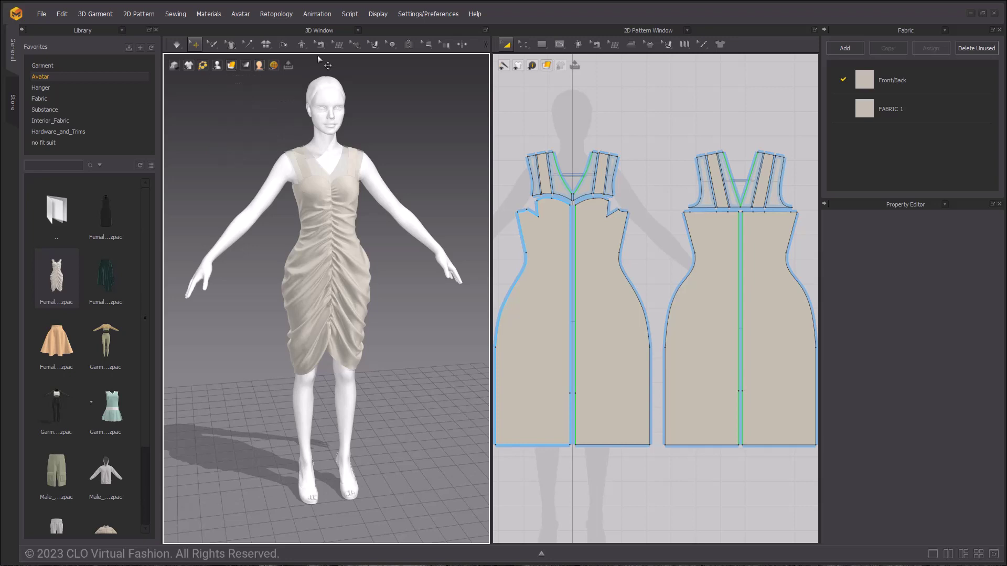
pyautogui.click(303, 65)
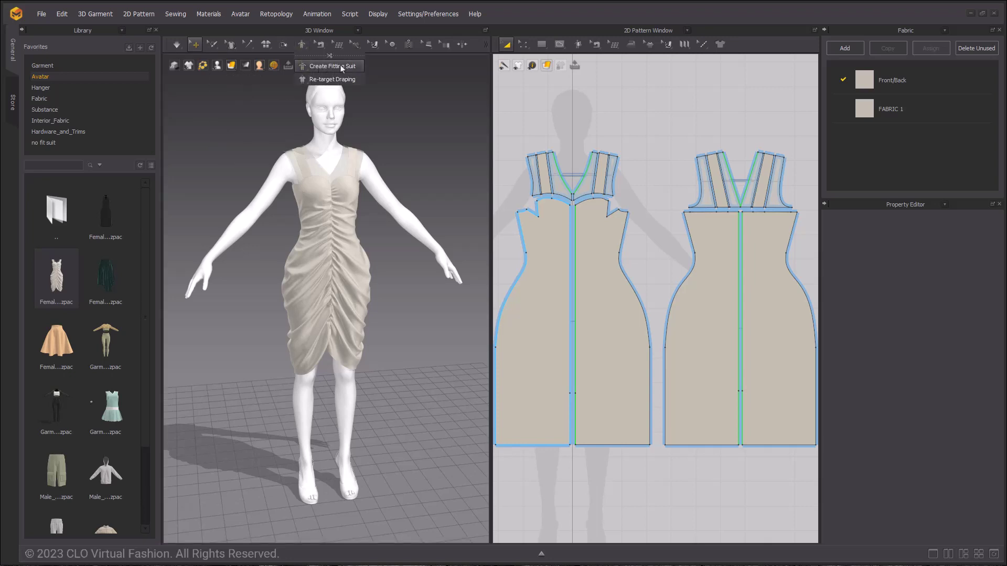
pyautogui.click(333, 66)
pyautogui.click(302, 45)
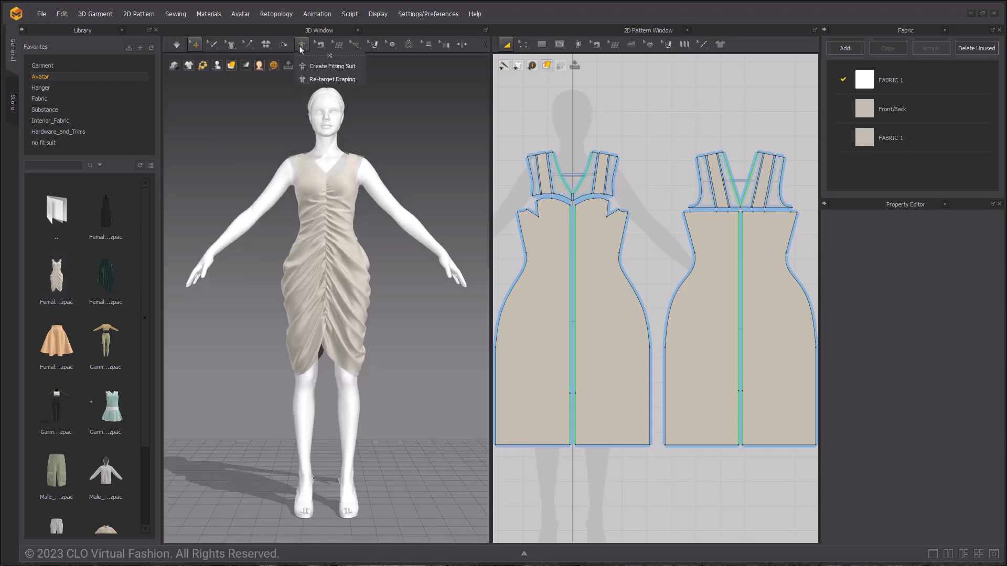
pyautogui.click(344, 67)
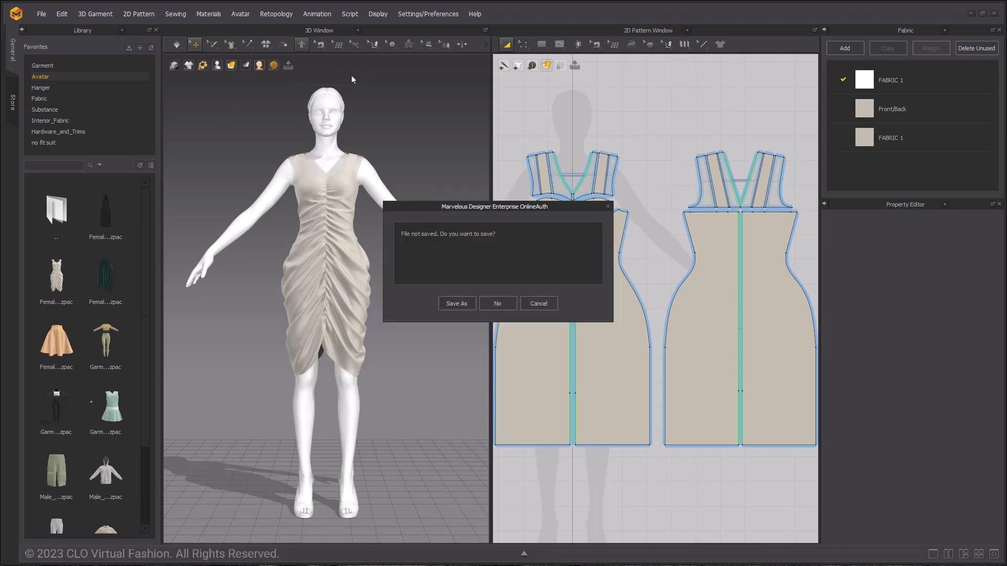
pyautogui.moveTo(506, 209); pyautogui.dragTo(537, 203)
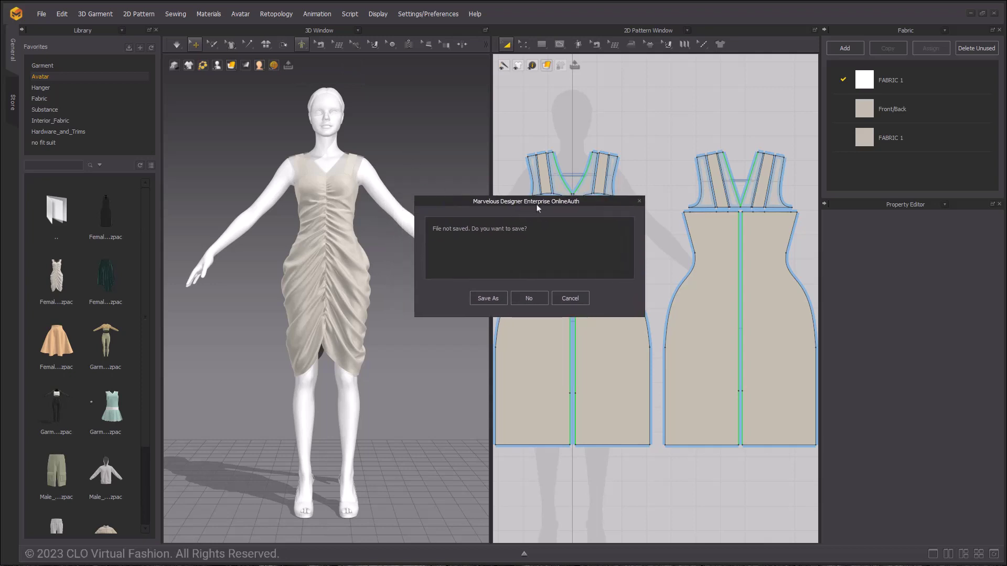
pyautogui.click(518, 301)
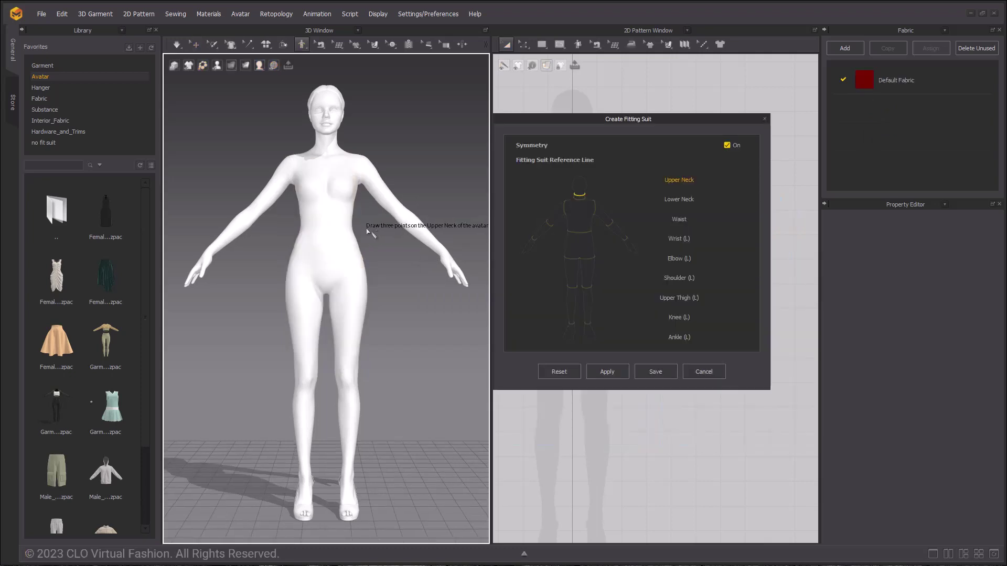
# Cancel the fitting suit setup and turn the avatar back to a front view.
pyautogui.moveTo(356, 224); pyautogui.dragTo(342, 223, button='right')
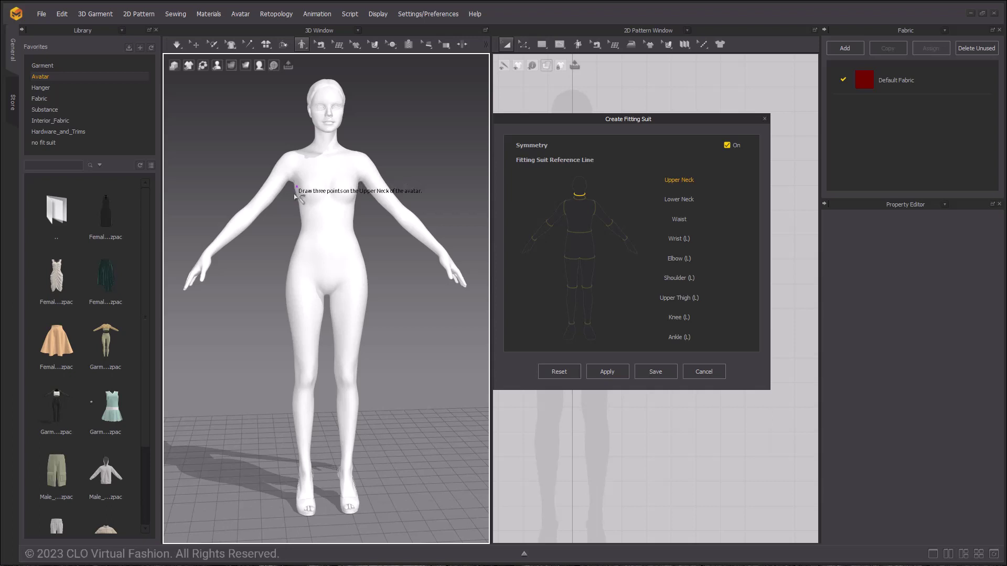
pyautogui.click(703, 372)
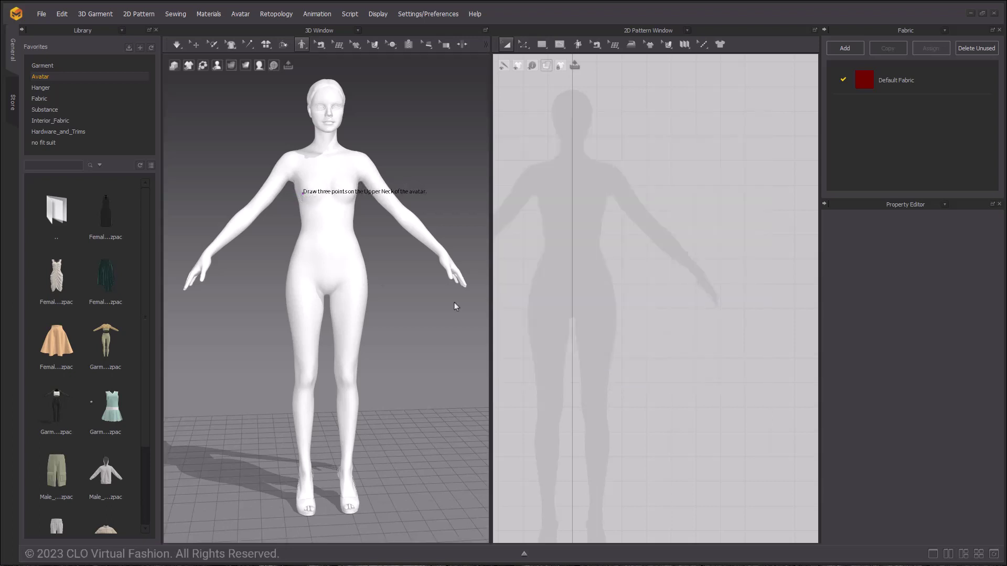
pyautogui.moveTo(284, 297); pyautogui.dragTo(368, 306, button='right')
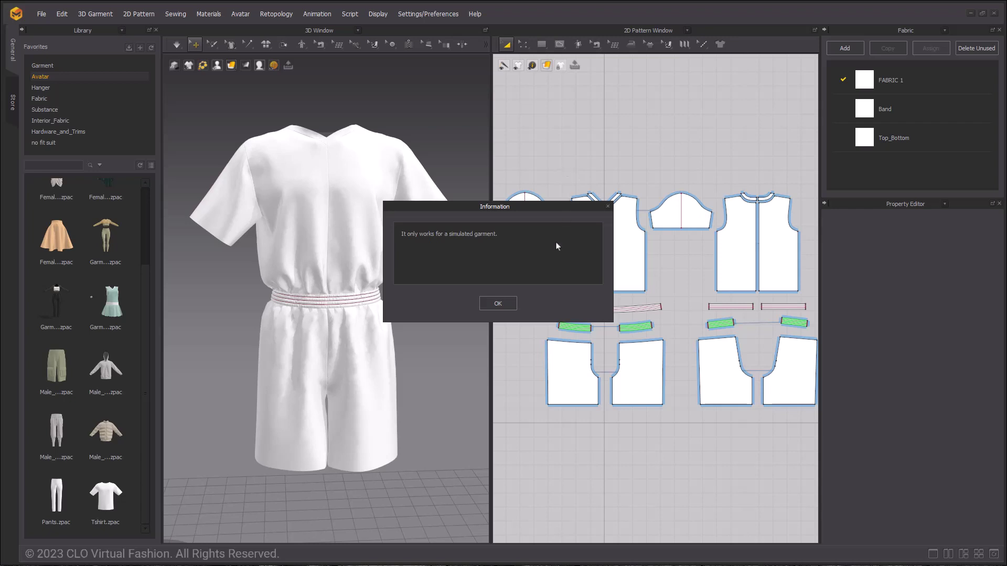
# Close the simulated-garment-only notice and check the 3D window's garment display options.
pyautogui.click(499, 303)
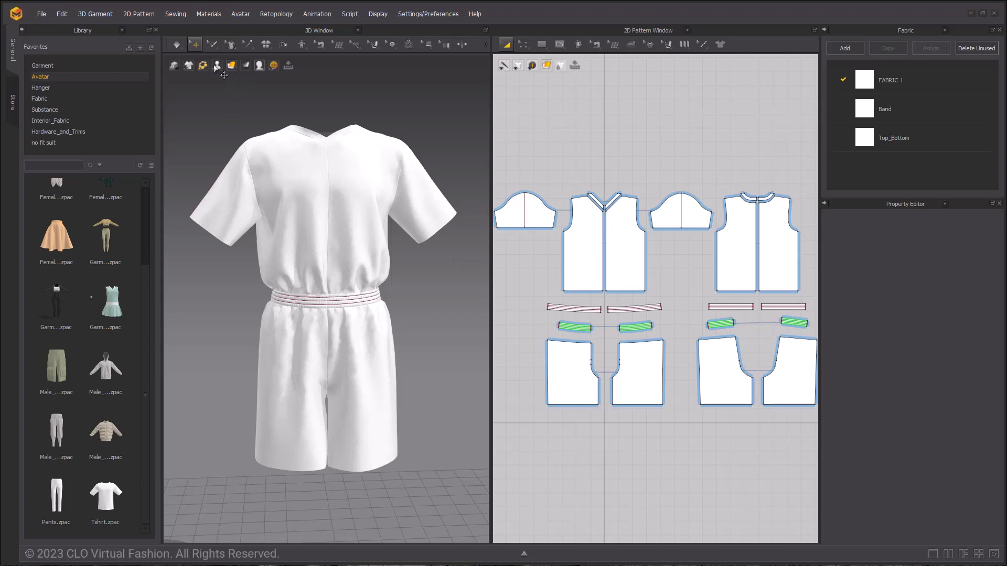
pyautogui.moveTo(188, 65)
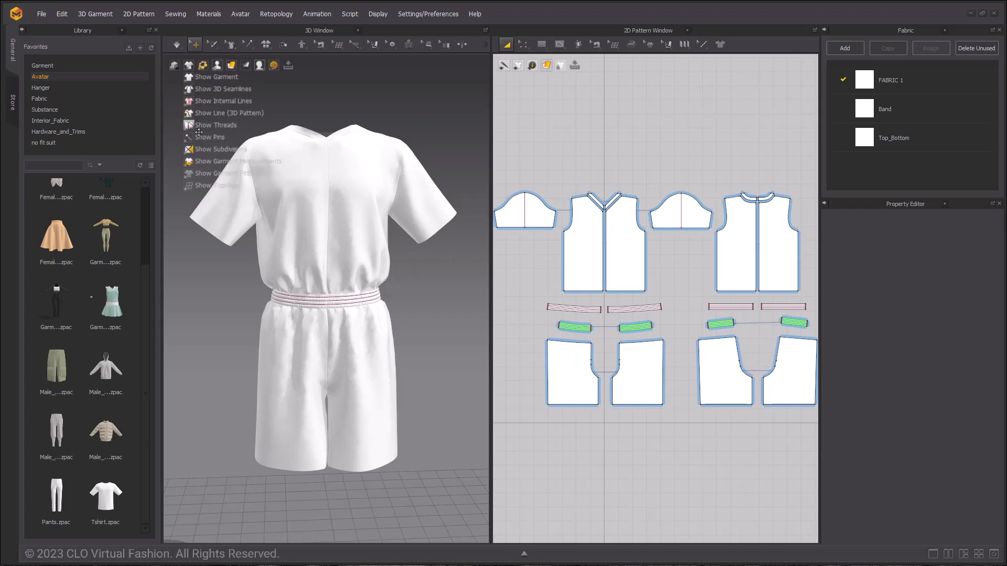
pyautogui.click(188, 176)
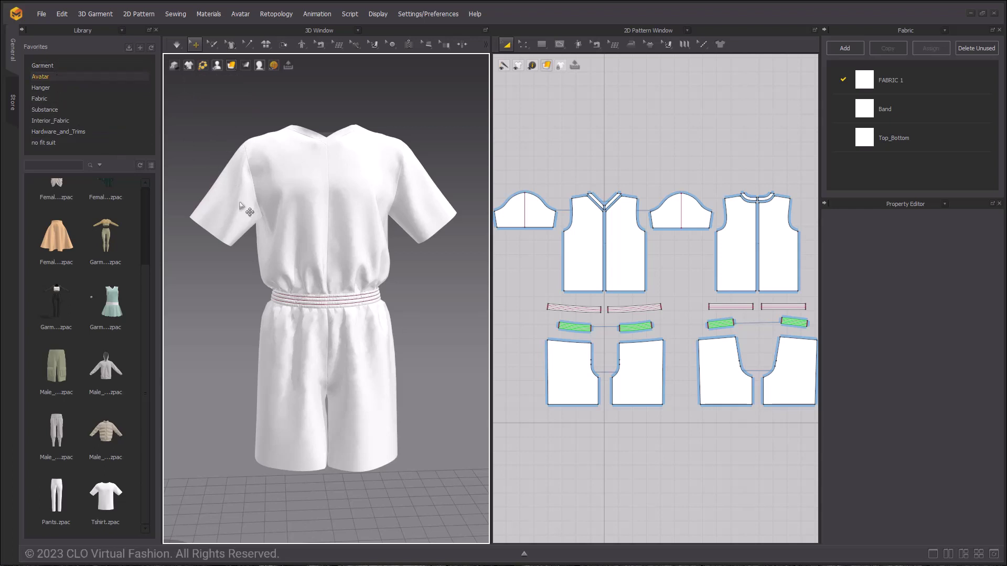
# Load the Male_V2 avatar from the Library and simulate the white top and shorts on it.
pyautogui.doubleClick(48, 77)
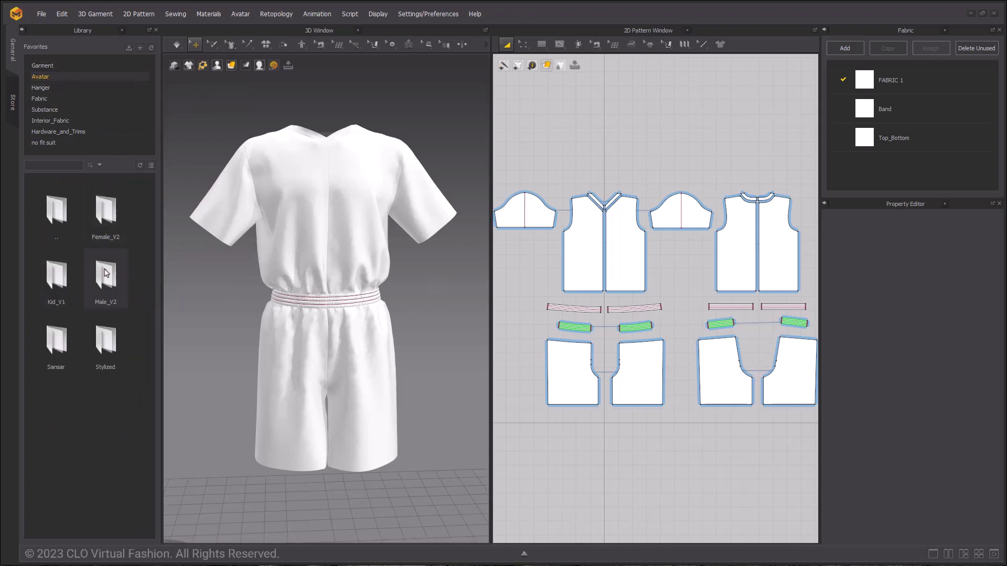
pyautogui.doubleClick(106, 274)
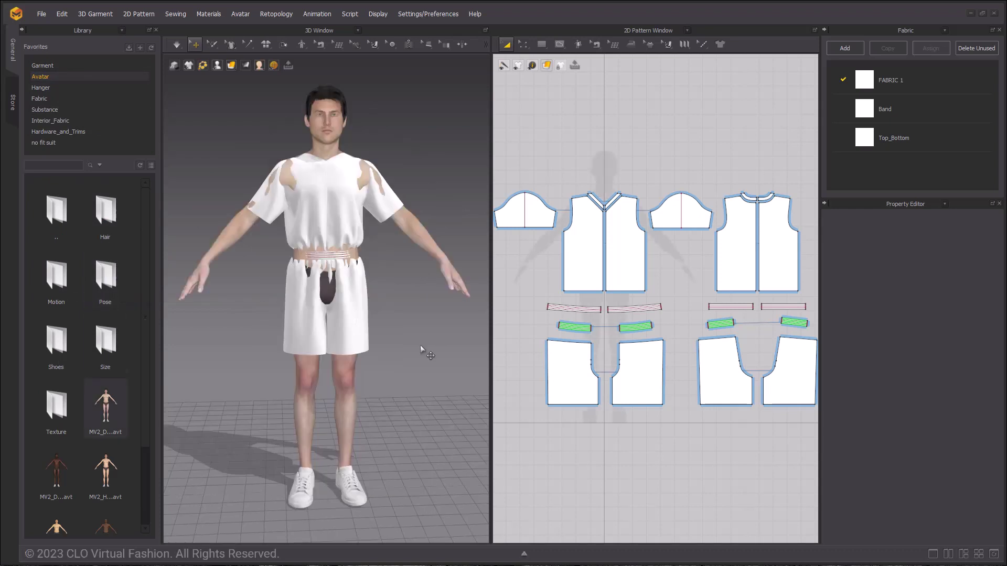
pyautogui.click(178, 46)
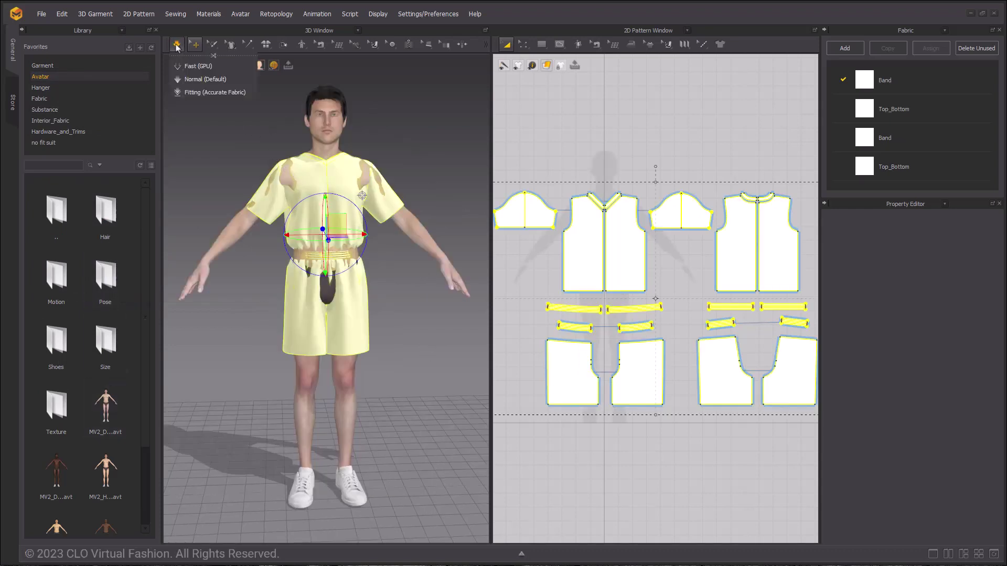
pyautogui.click(203, 171)
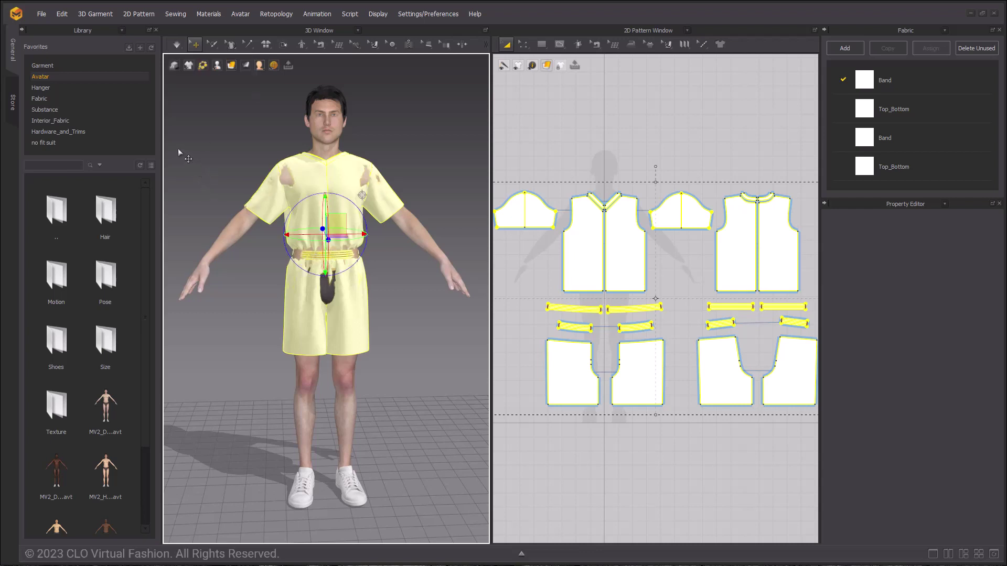
pyautogui.click(42, 13)
pyautogui.click(191, 115)
pyautogui.moveTo(187, 66)
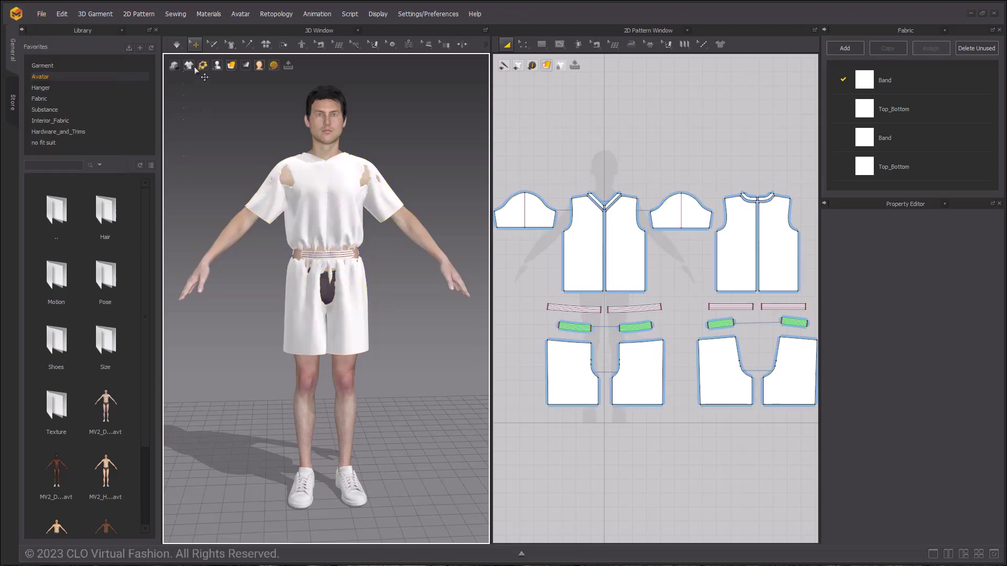
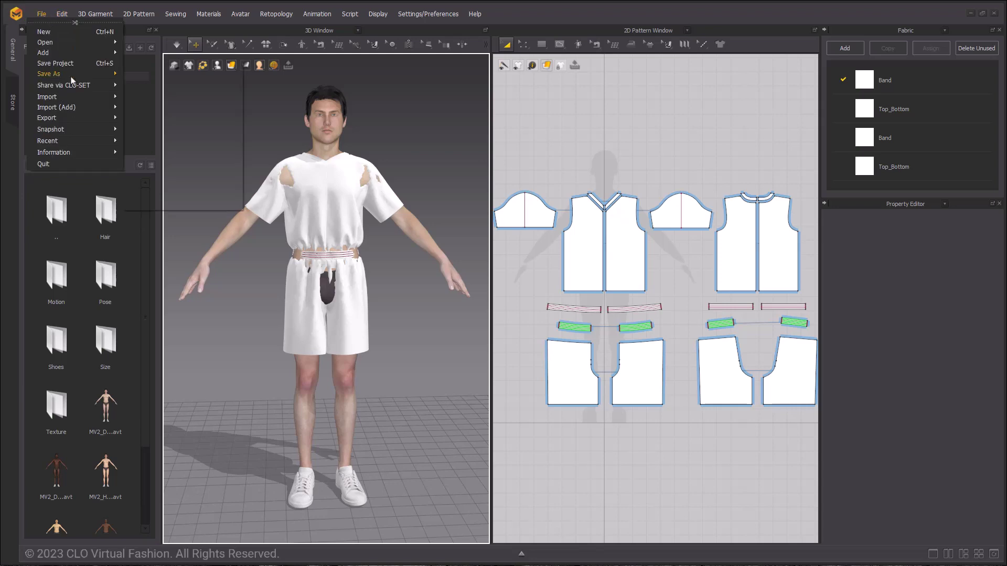
# Save the outfit project over the existing ewtfd.zprj file, confirming the overwrite.
pyautogui.click(297, 175)
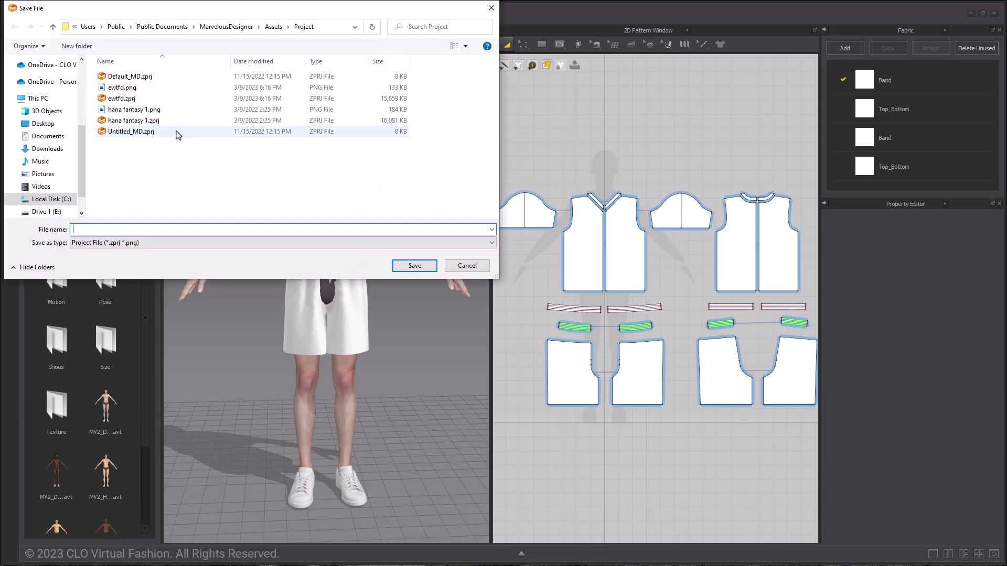
pyautogui.click(122, 98)
pyautogui.click(414, 265)
pyautogui.click(567, 289)
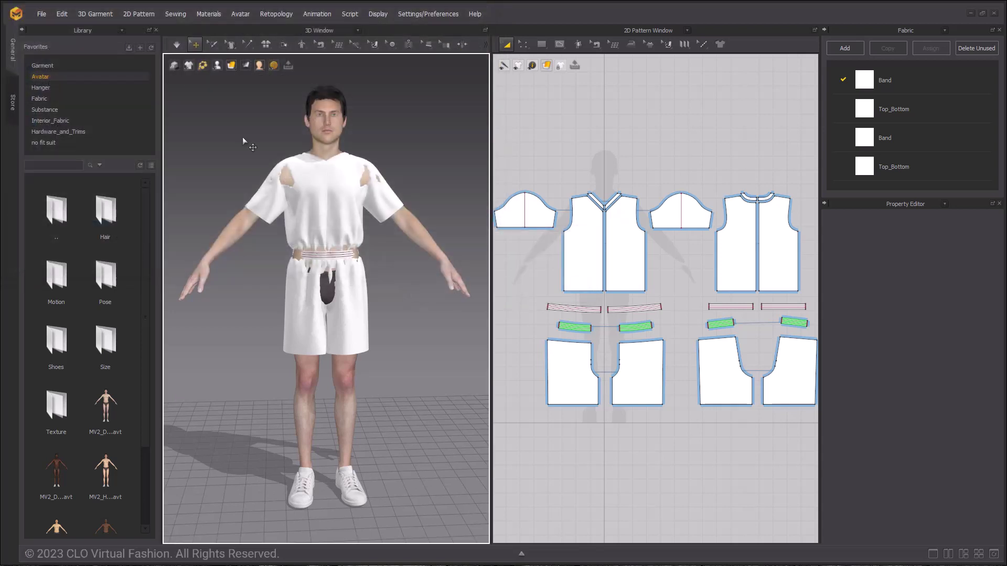
# Reopen ewtfd.zprj from the File > Recent list and confirm opening it.
pyautogui.click(61, 14)
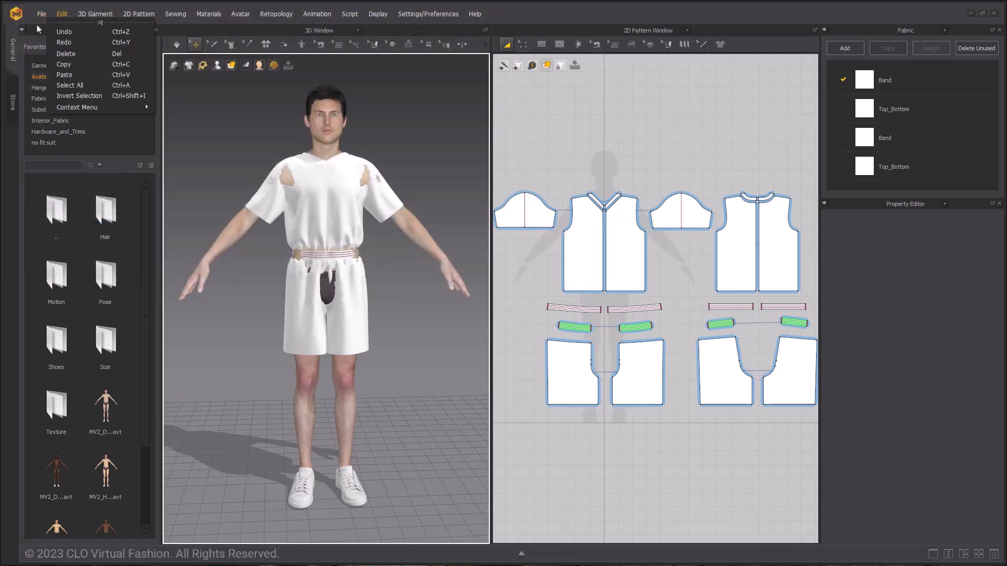
pyautogui.moveTo(47, 140)
pyautogui.click(160, 141)
pyautogui.click(509, 328)
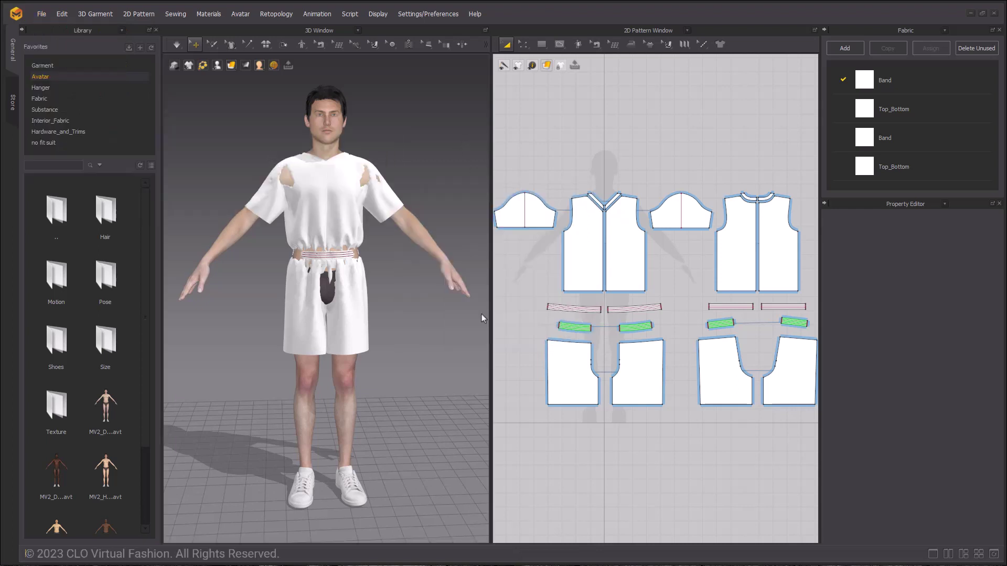